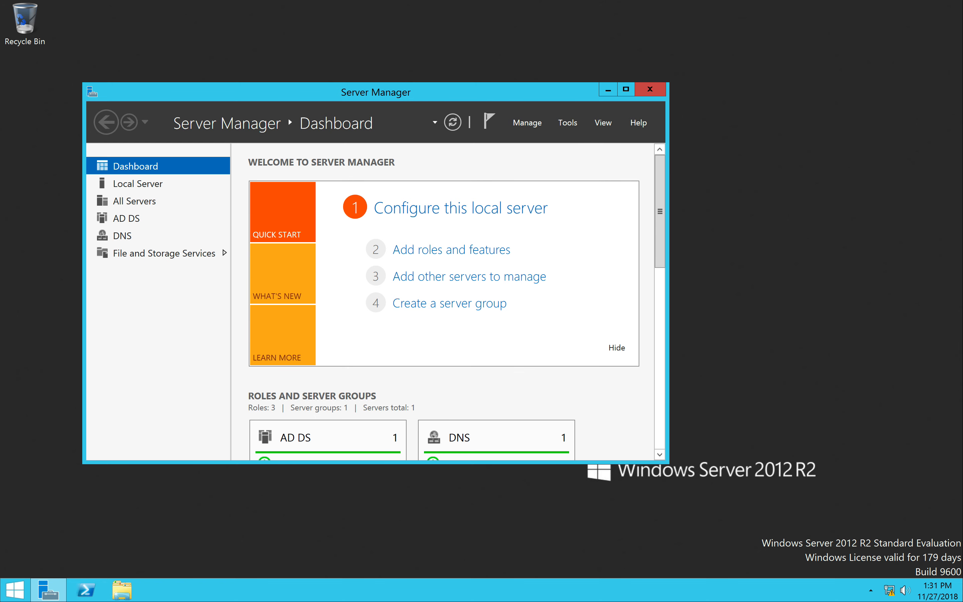
Move the Server Manager window to the right on the desktop.
{"action": "left_click_drag", "start_coordinate": [488, 94], "coordinate": [559, 90]}
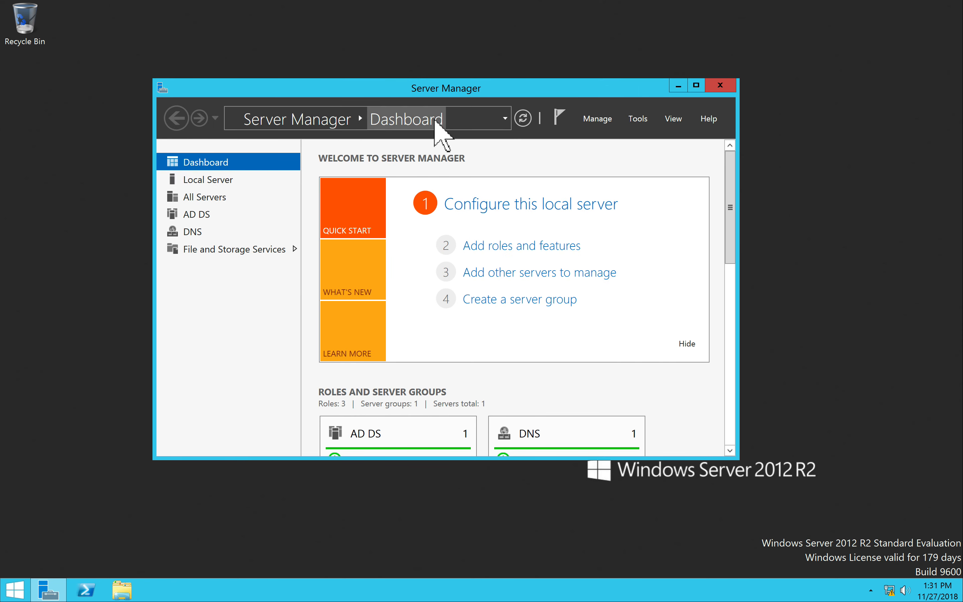
Close Server Manager, relaunch it from the taskbar, and maximize it to full screen.
{"action": "mouse_move", "coordinate": [50, 598]}
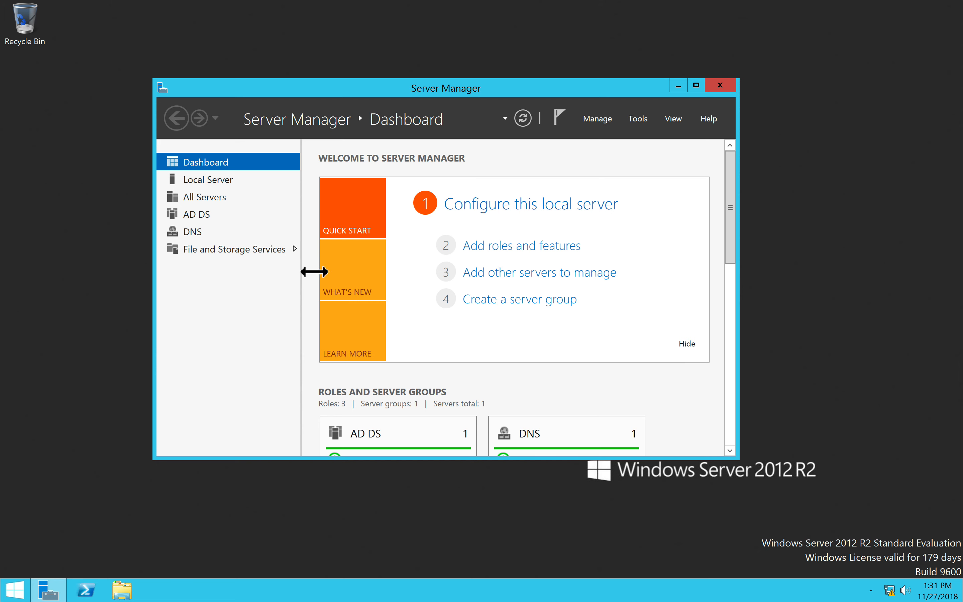
{"action": "mouse_move", "coordinate": [507, 96]}
{"action": "left_mouse_down"}
{"action": "mouse_move", "coordinate": [556, 90]}
{"action": "mouse_move", "coordinate": [524, 93]}
{"action": "left_mouse_up"}
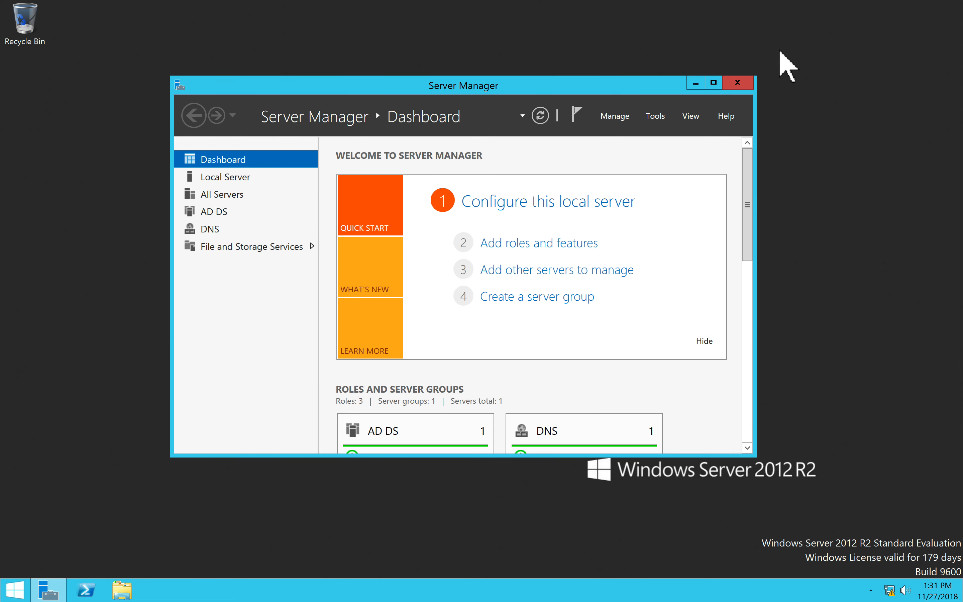
{"action": "left_click", "coordinate": [737, 83]}
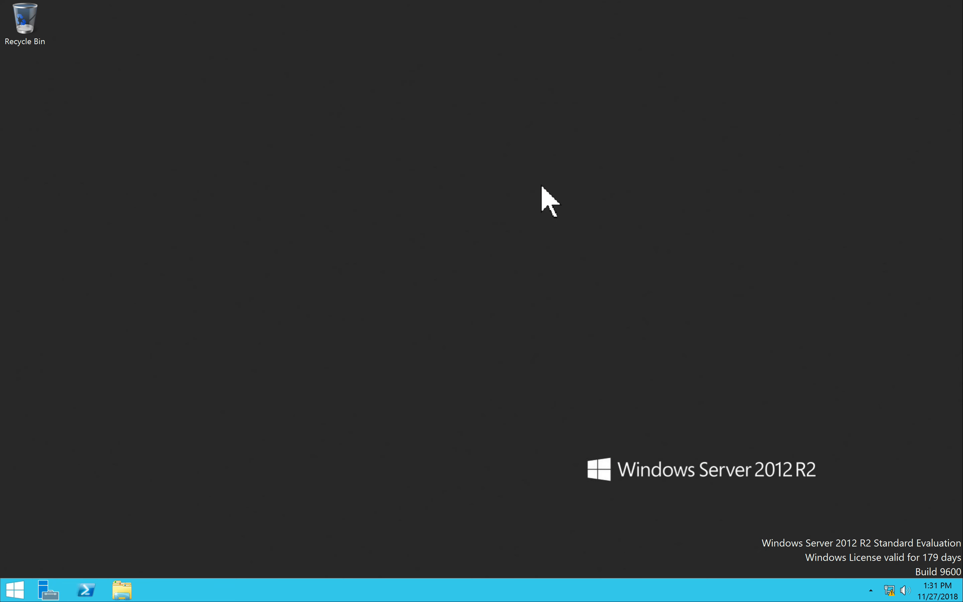
{"action": "left_click", "coordinate": [51, 586]}
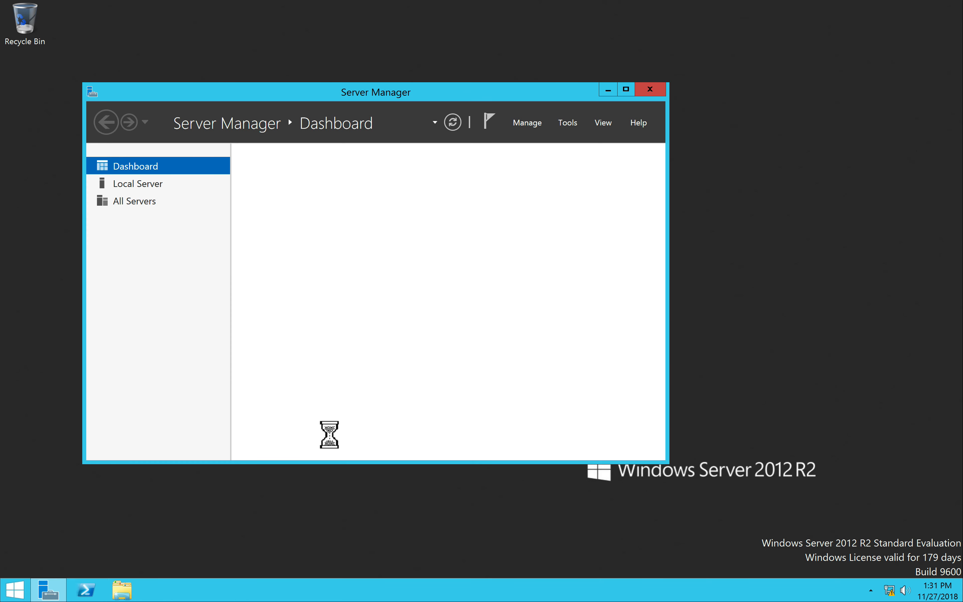
{"action": "left_click", "coordinate": [624, 89]}
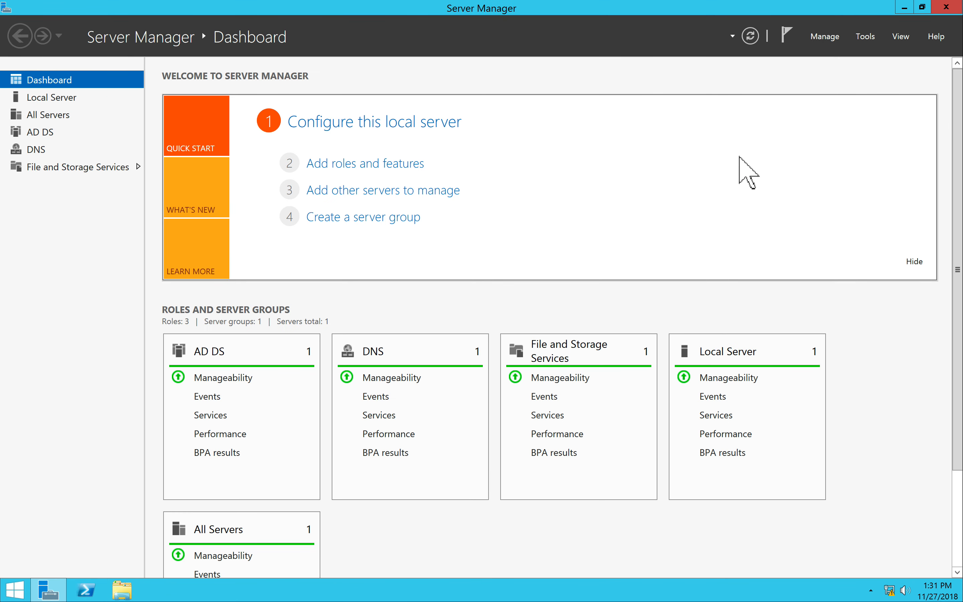
Start Remove Roles and Features from the Manage menu with the local server as destination.
{"action": "left_click", "coordinate": [824, 40]}
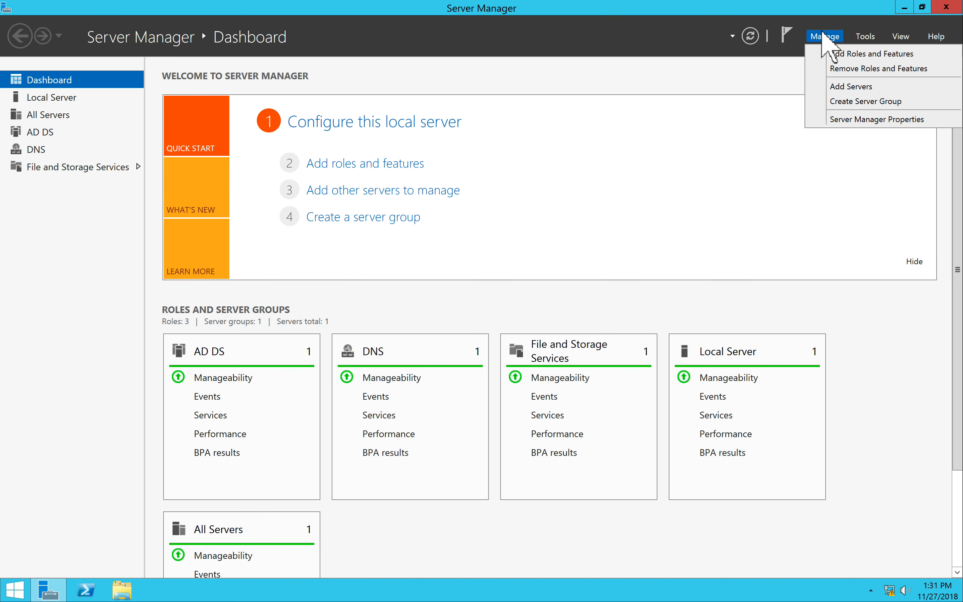
{"action": "left_click", "coordinate": [838, 67]}
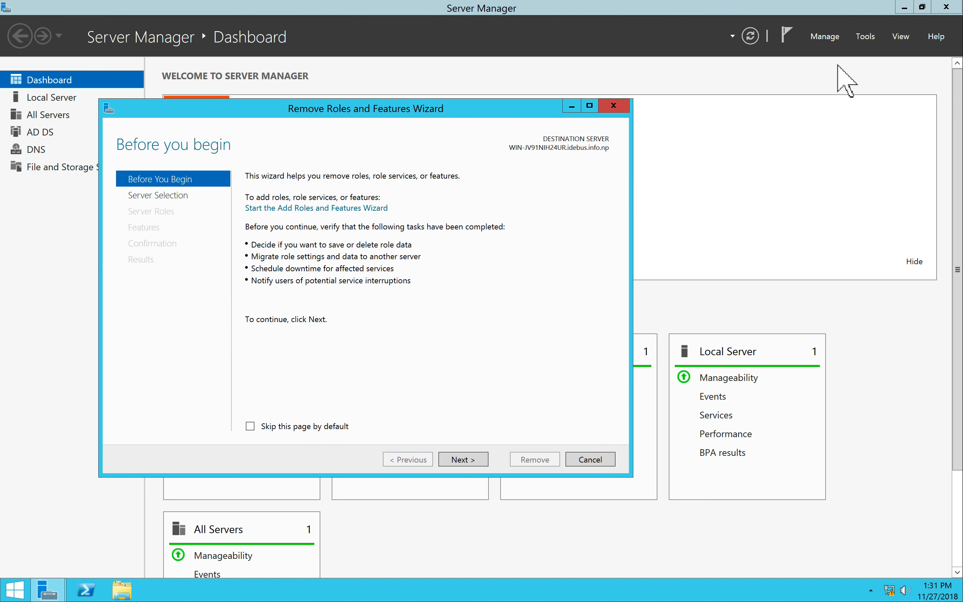
{"action": "left_click", "coordinate": [459, 459]}
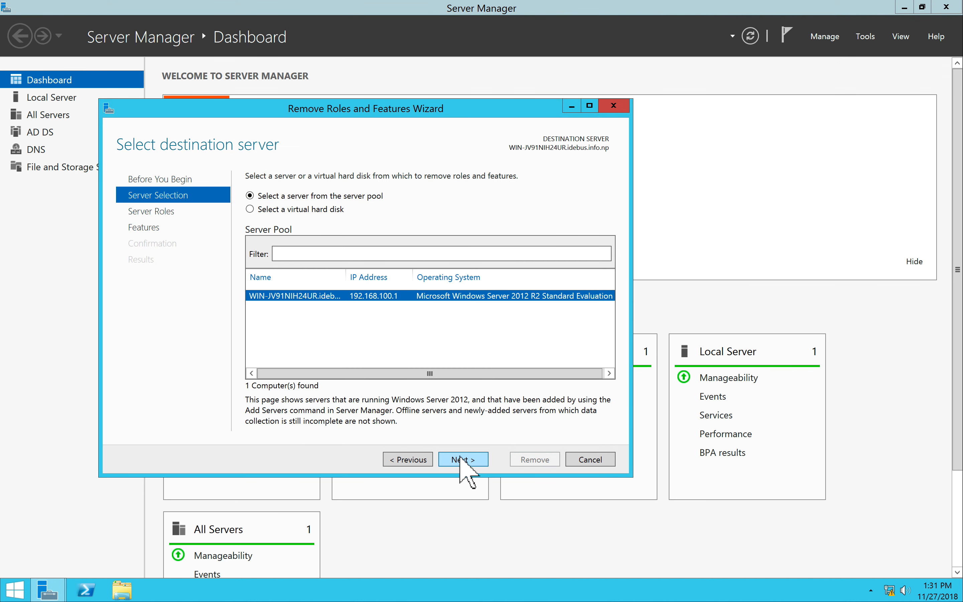
{"action": "left_click", "coordinate": [461, 458]}
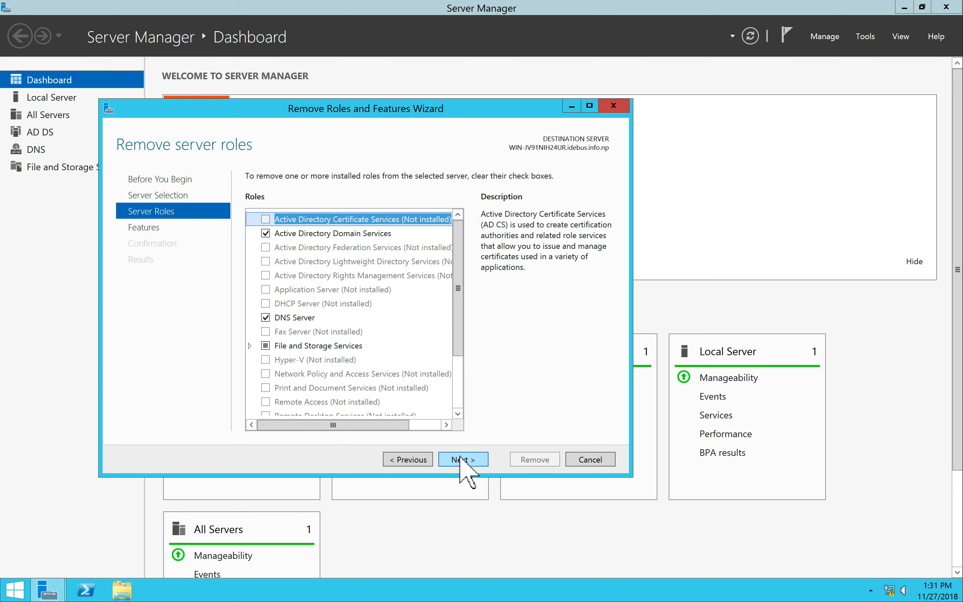
Uncheck Active Directory Domain Services and its management tools, then view the validation error.
{"action": "left_click", "coordinate": [266, 234]}
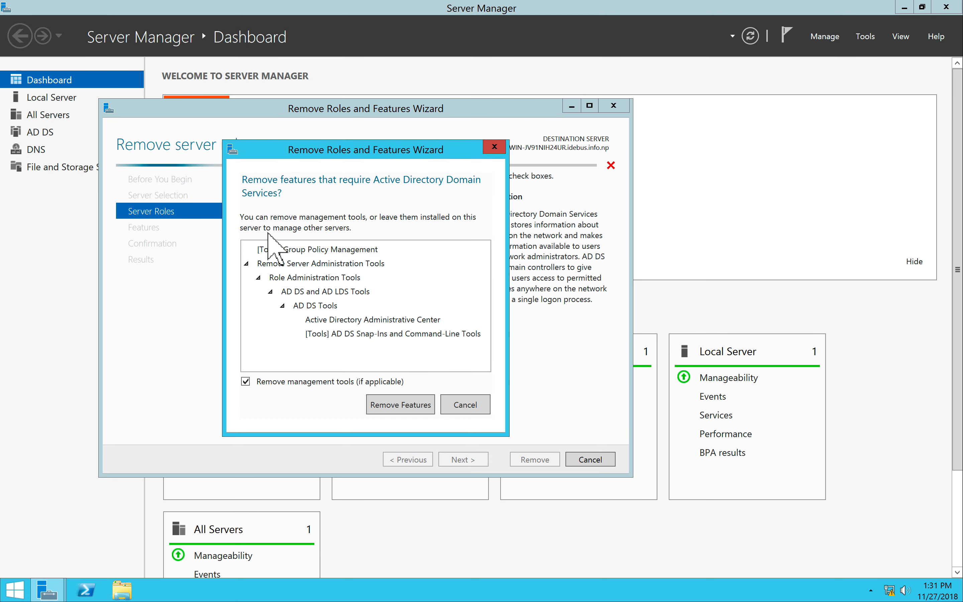
{"action": "left_click", "coordinate": [390, 403]}
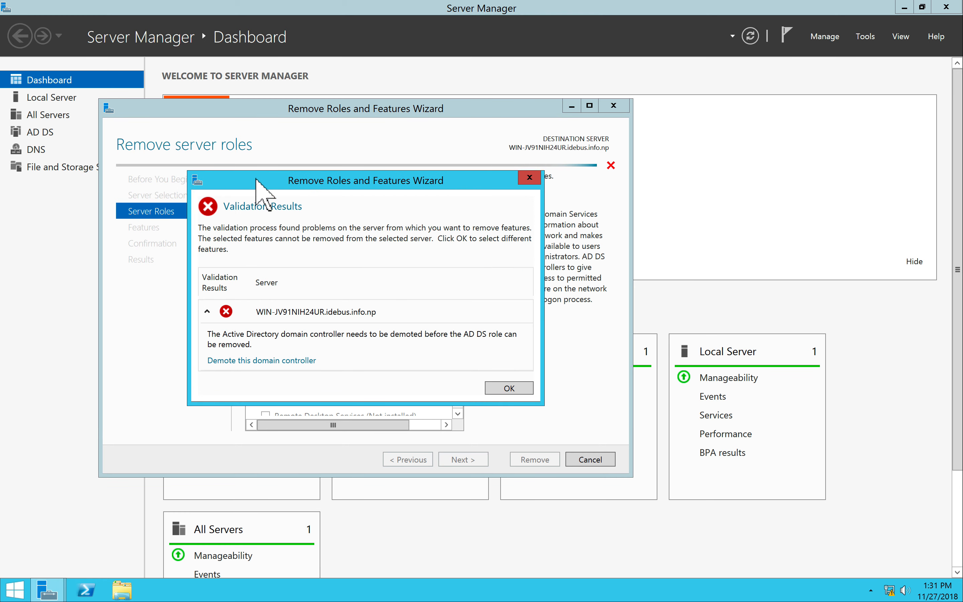
{"action": "left_click_drag", "start_coordinate": [258, 180], "coordinate": [338, 140]}
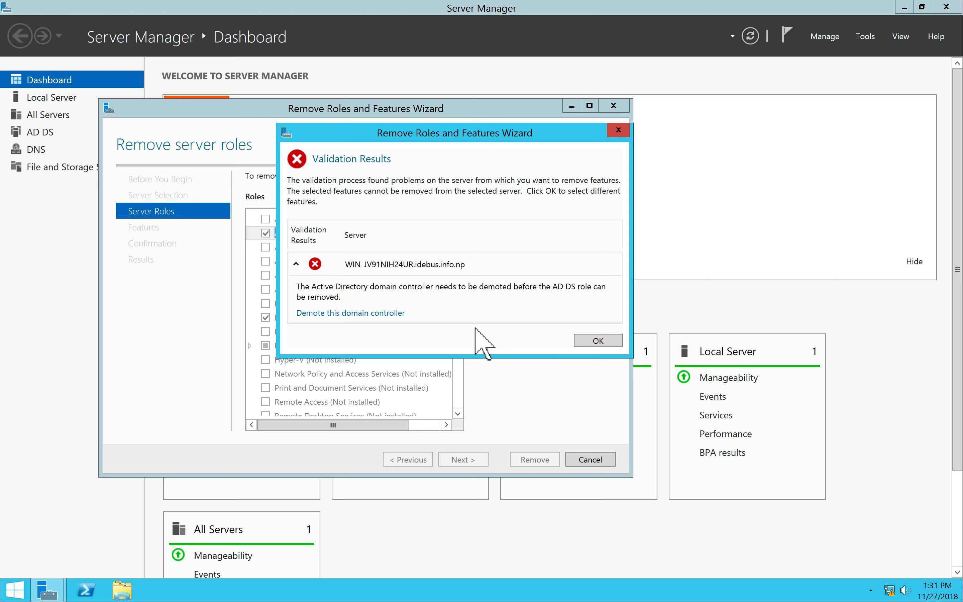
Launch demotion of this domain controller and toggle Force removal on and off on Credentials.
{"action": "left_click", "coordinate": [341, 314]}
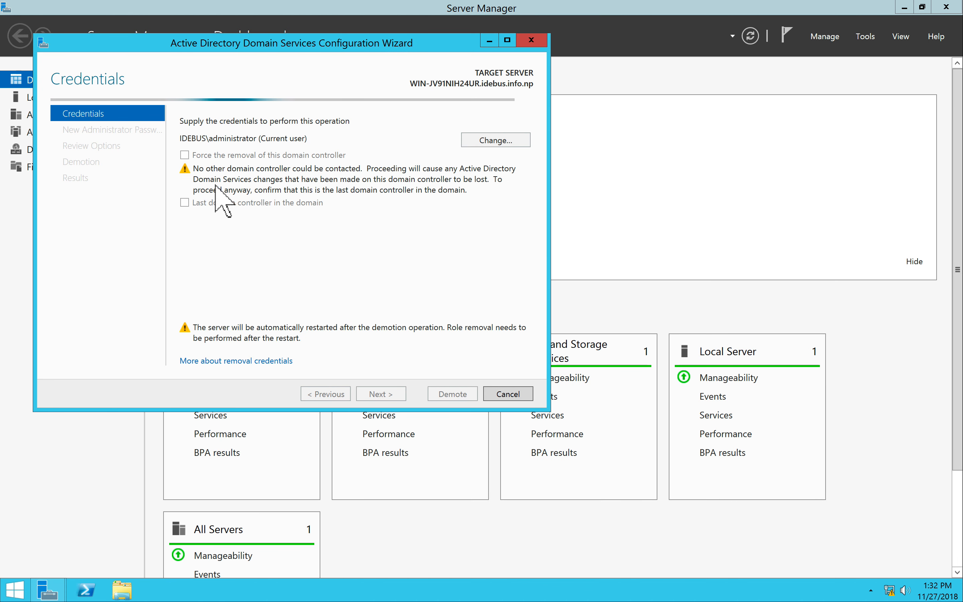
{"action": "left_click_drag", "start_coordinate": [154, 44], "coordinate": [289, 44]}
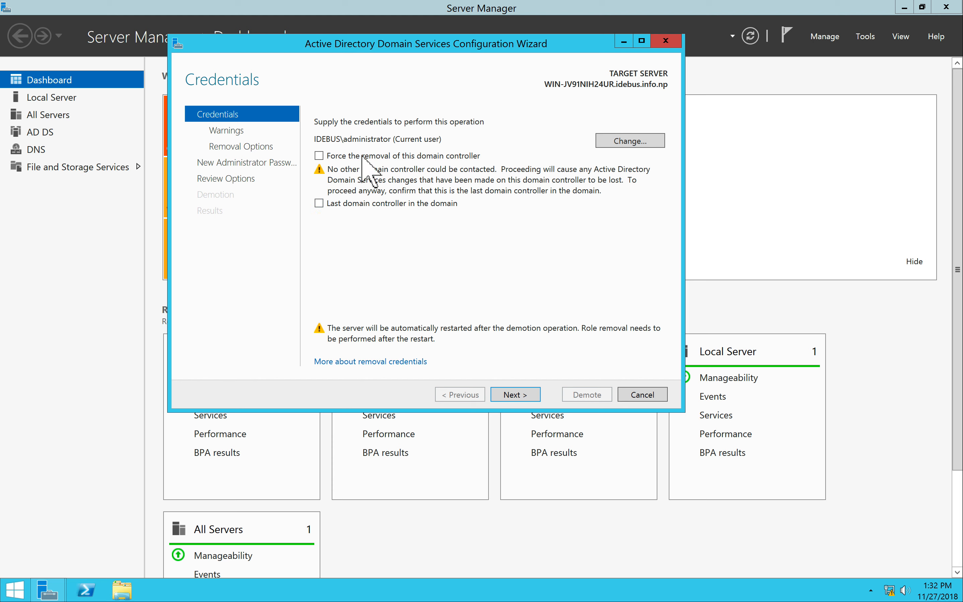
{"action": "left_click", "coordinate": [319, 156]}
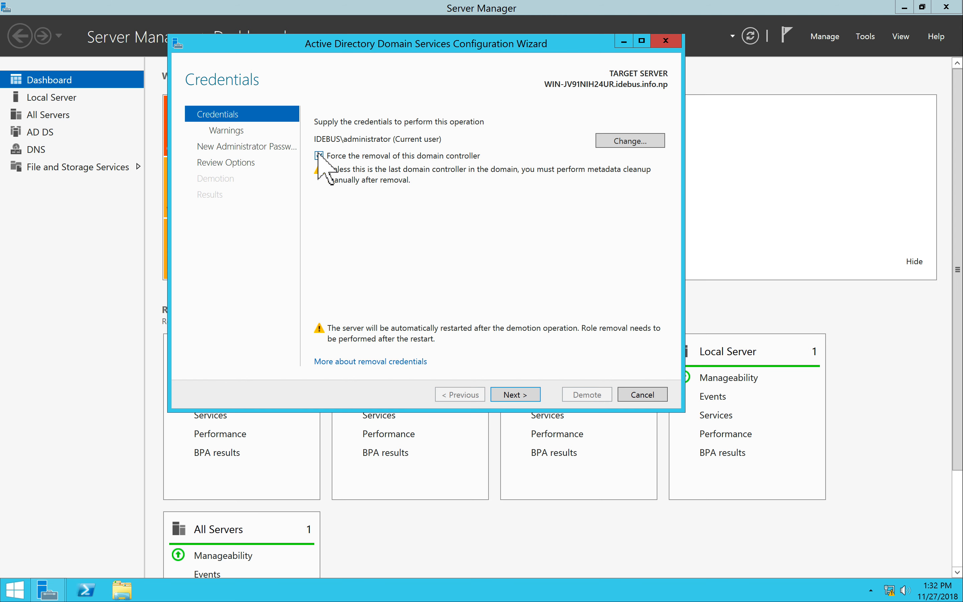
{"action": "left_click", "coordinate": [319, 156]}
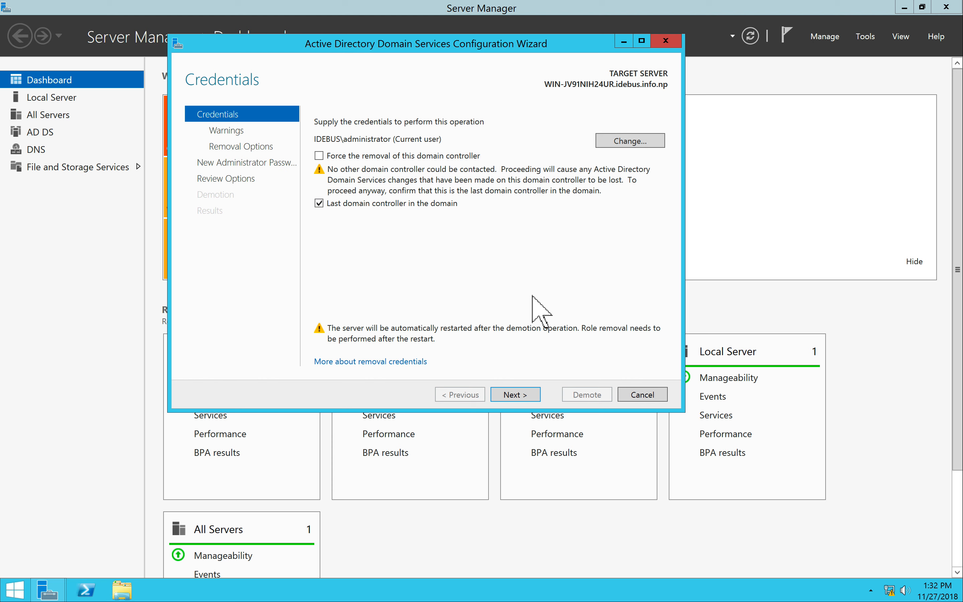
Accept the demotion warnings by checking Proceed with removal.
{"action": "left_click", "coordinate": [516, 394]}
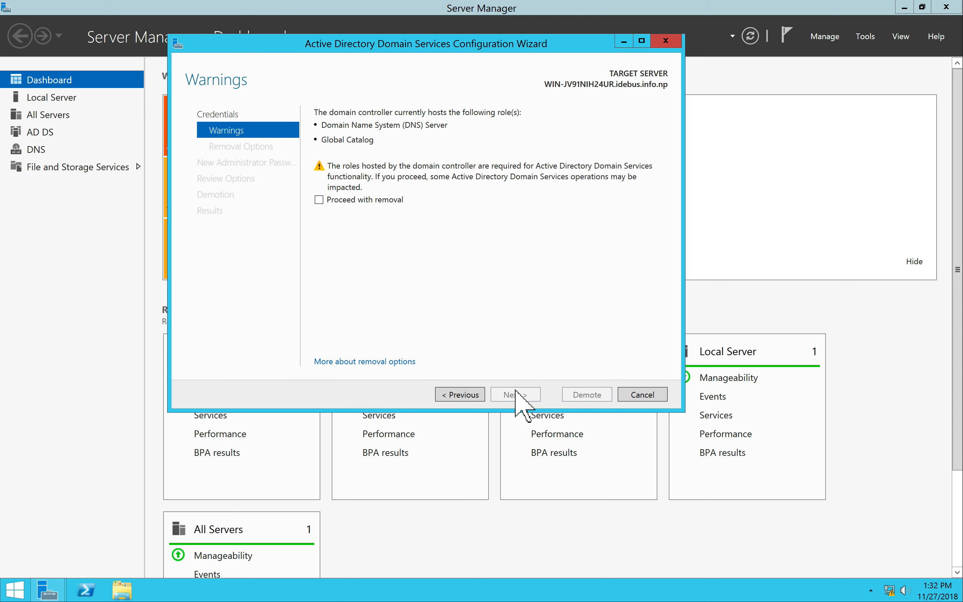
{"action": "left_click", "coordinate": [319, 200]}
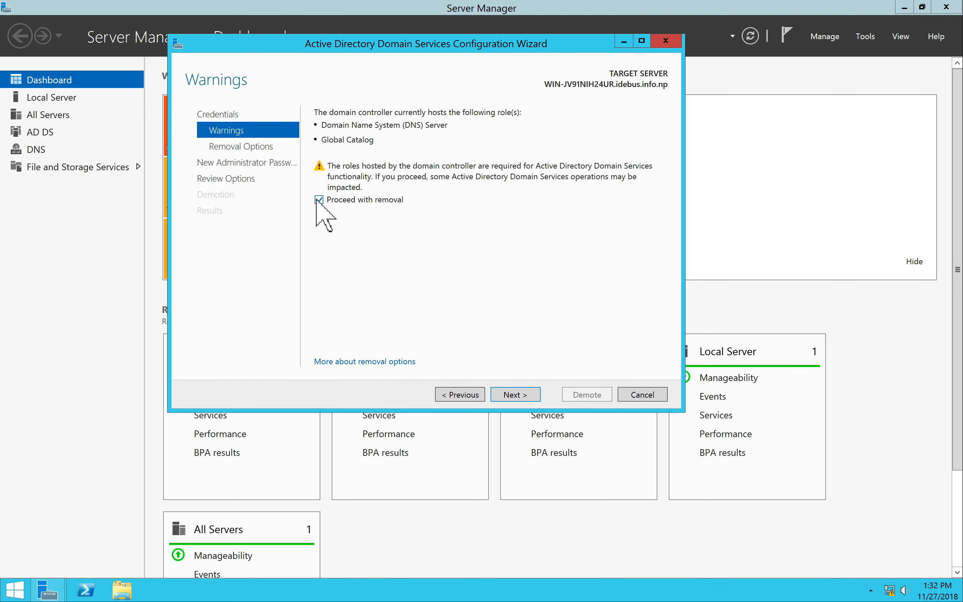
{"action": "left_click", "coordinate": [522, 394]}
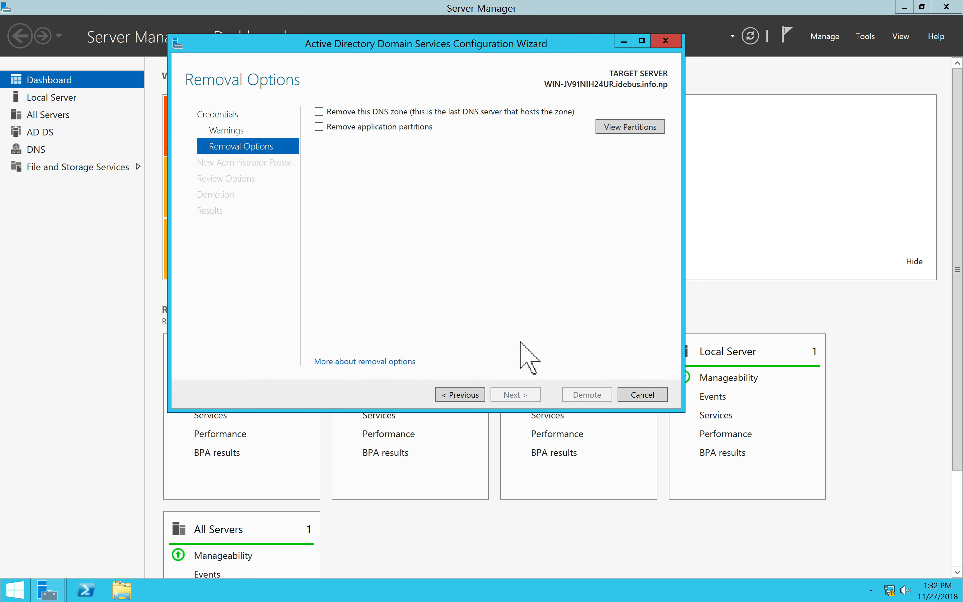
Choose to remove the DNS zone and the application partitions, then continue.
{"action": "left_click", "coordinate": [321, 112]}
{"action": "left_click", "coordinate": [320, 127]}
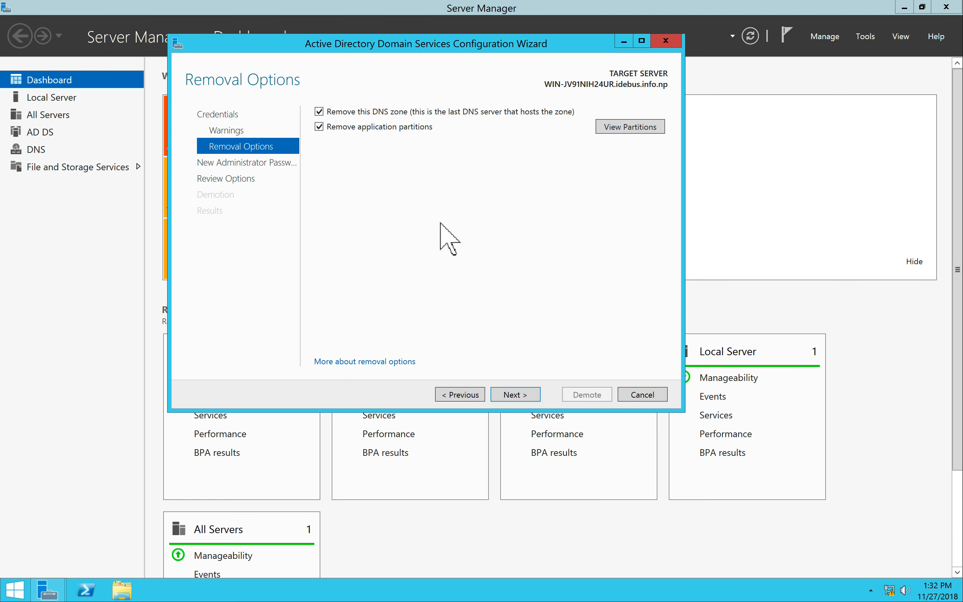
{"action": "left_click", "coordinate": [319, 126]}
{"action": "left_click", "coordinate": [319, 126]}
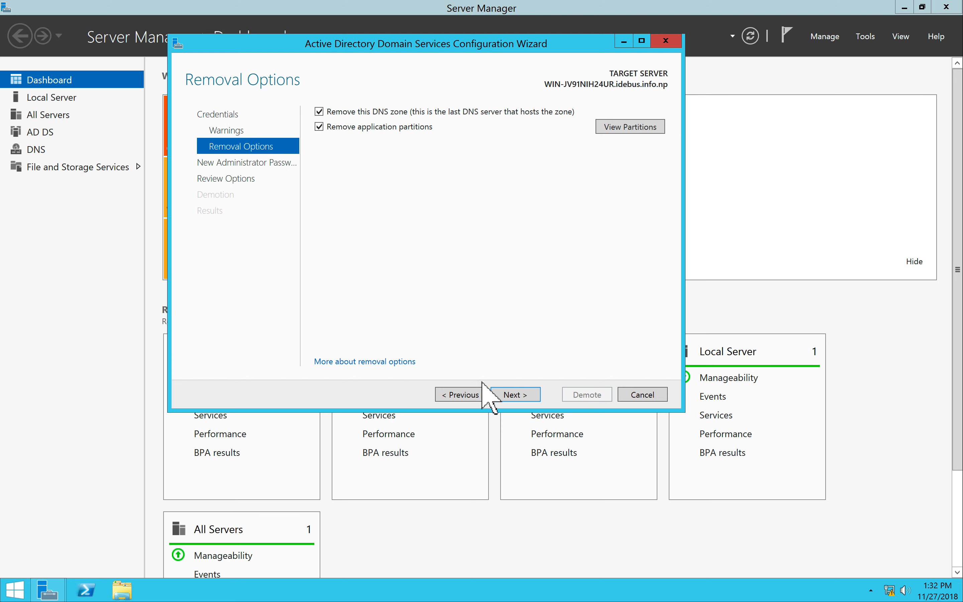
{"action": "left_click", "coordinate": [516, 395]}
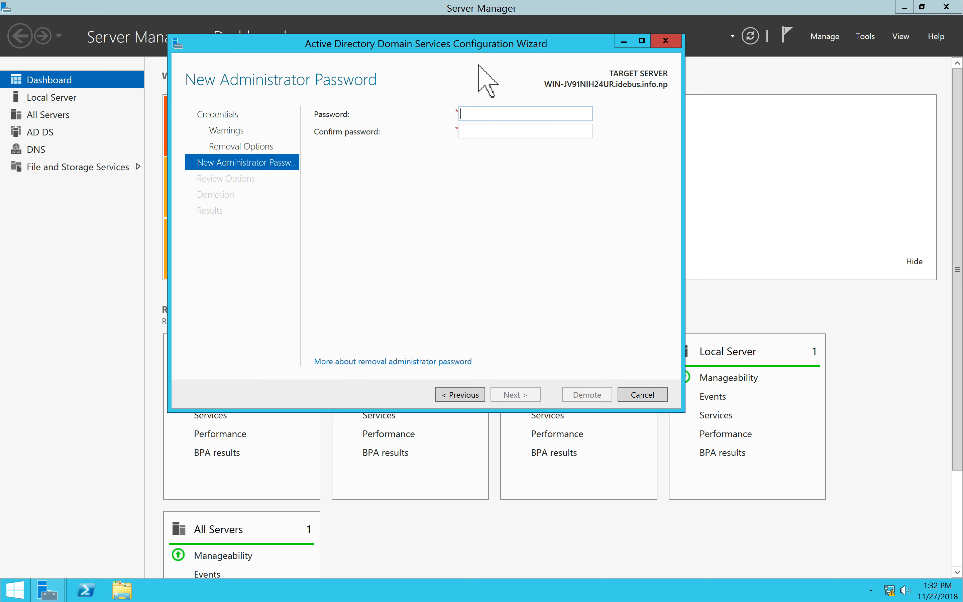
Enter and confirm a new local administrator password, review the options, and start the demotion.
{"action": "type", "text": "Pa$$w0rd"}
{"action": "left_click", "coordinate": [498, 130]}
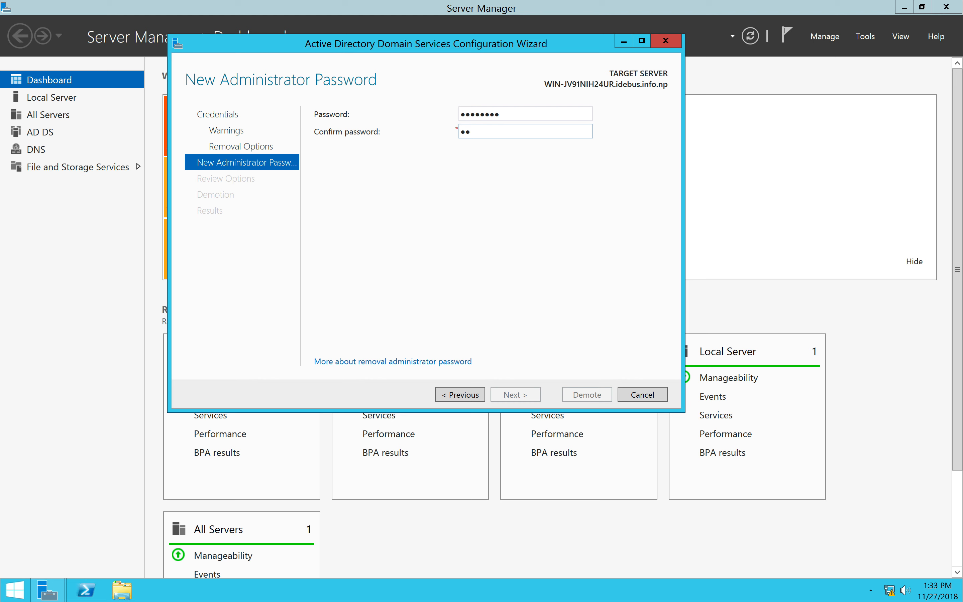
{"action": "type", "text": "Password"}
{"action": "left_click", "coordinate": [514, 395]}
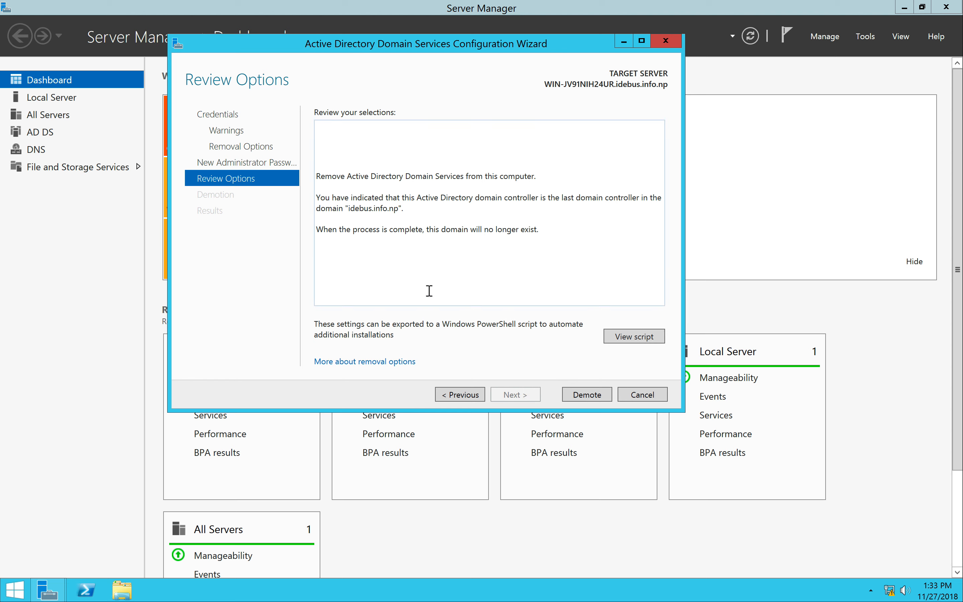
{"action": "left_click", "coordinate": [583, 395]}
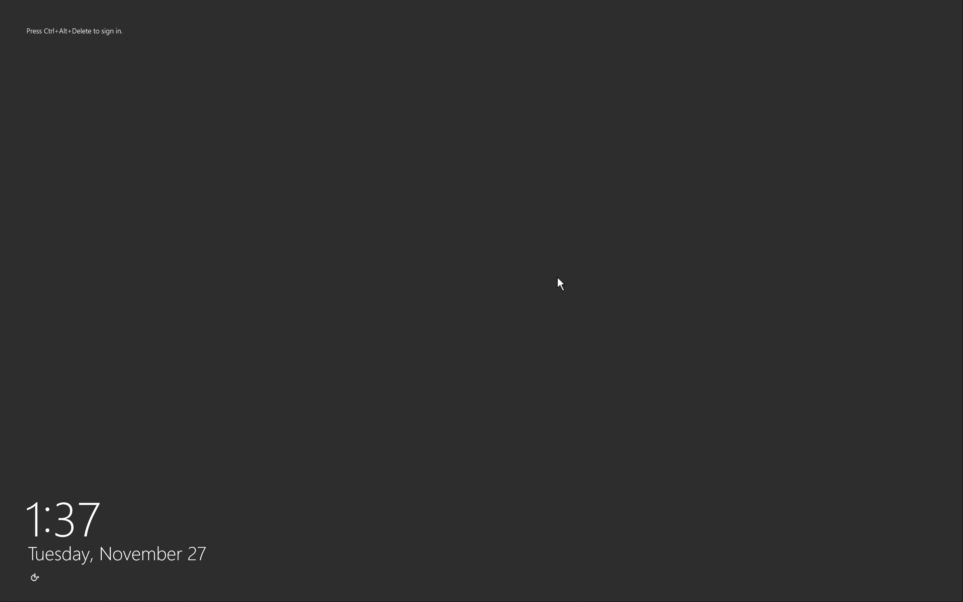
Bring up the Administrator sign-in prompt, try a password, and dismiss the incorrect-password message.
{"action": "key", "text": "ctrl+alt+Delete"}
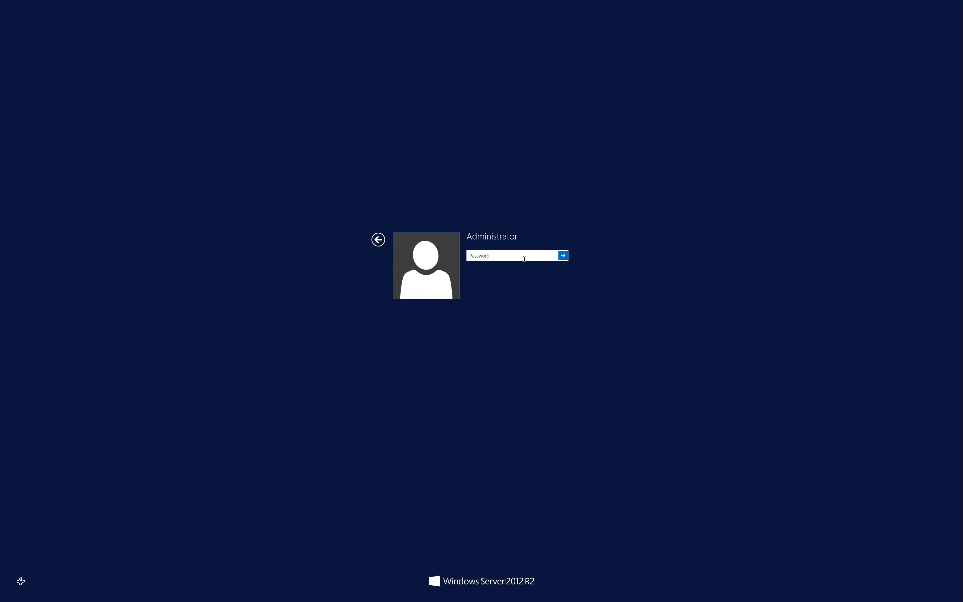
{"action": "left_click", "coordinate": [378, 239]}
{"action": "key", "text": "ctrl+alt+Delete"}
{"action": "type", "text": "P"}
{"action": "left_click", "coordinate": [563, 256]}
{"action": "left_click", "coordinate": [481, 265]}
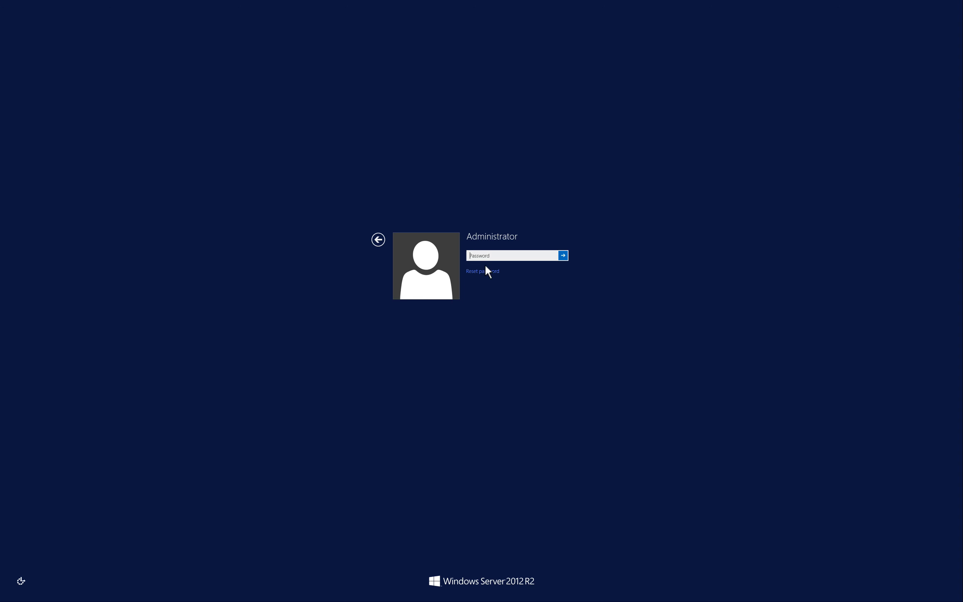